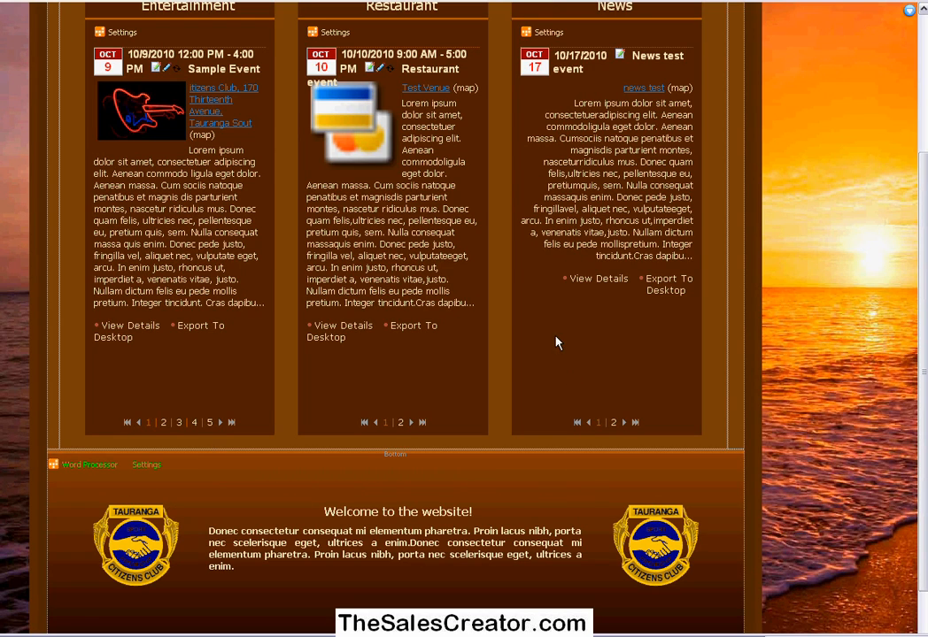
# Open the "Welcome to the website!" block at the bottom of the home page in the word processor.
pyautogui.scroll(5, 859, 375)
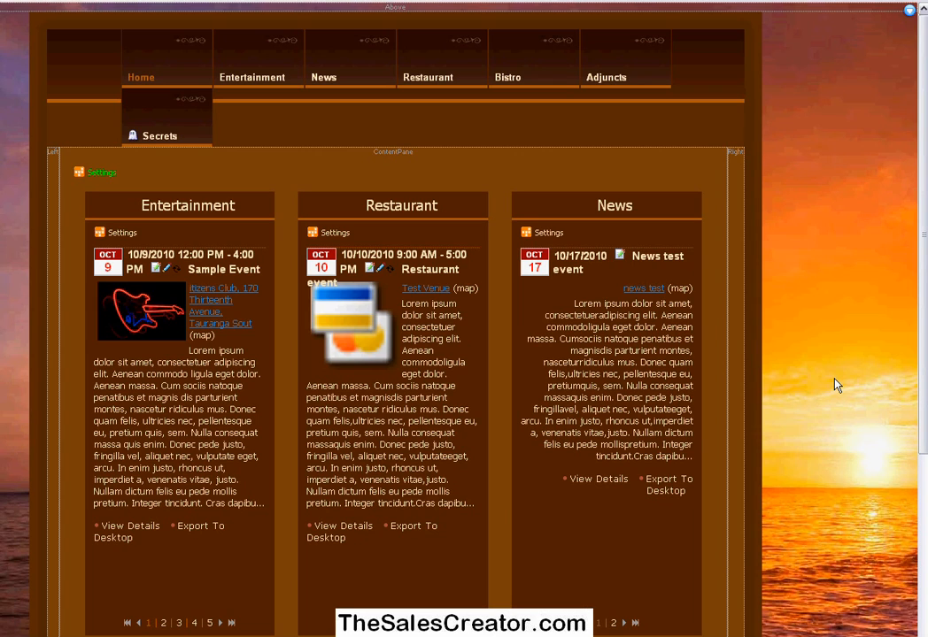
pyautogui.scroll(-7, 837, 384)
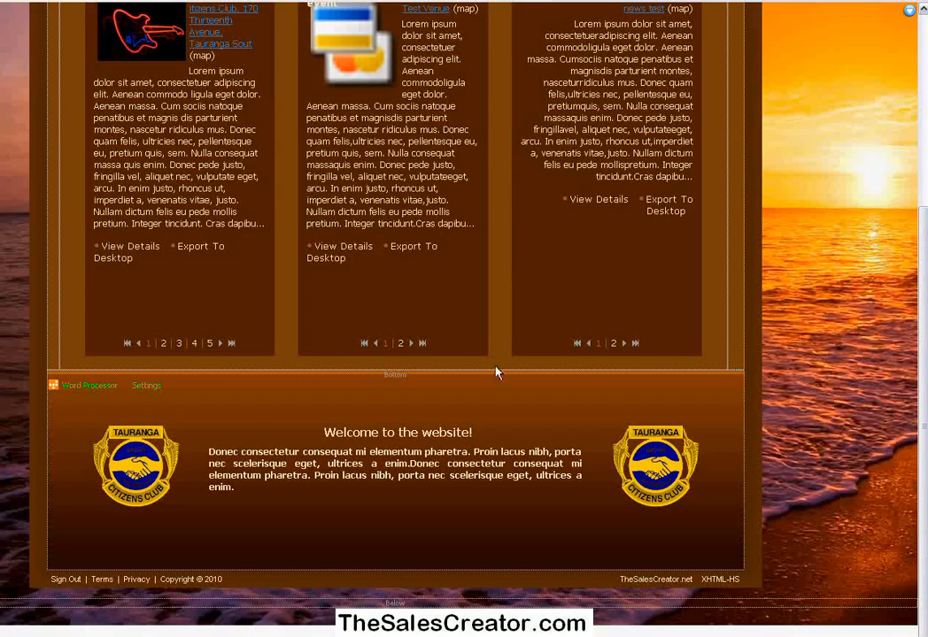
pyautogui.scroll(2, 142, 400)
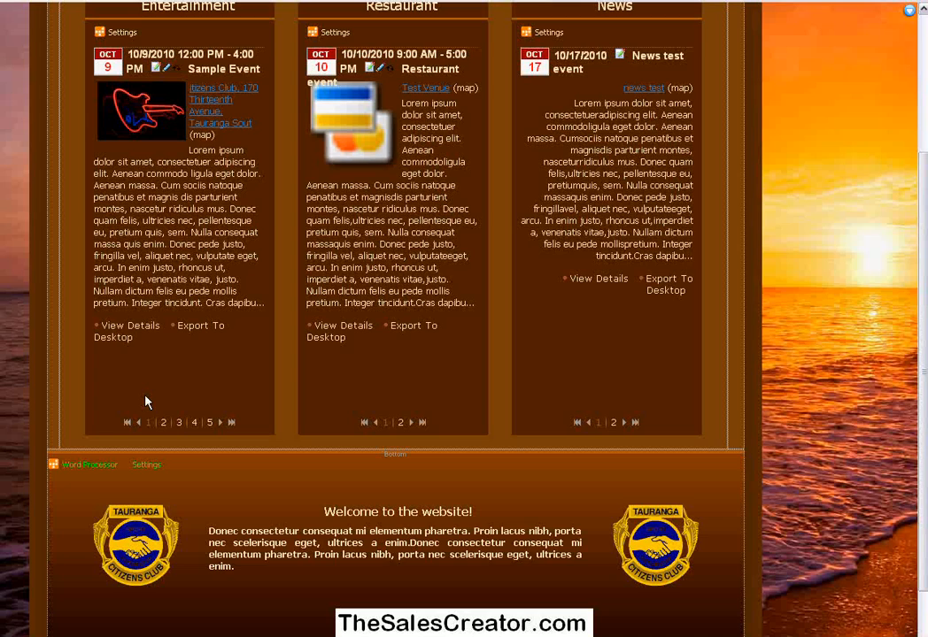
pyautogui.click(84, 466)
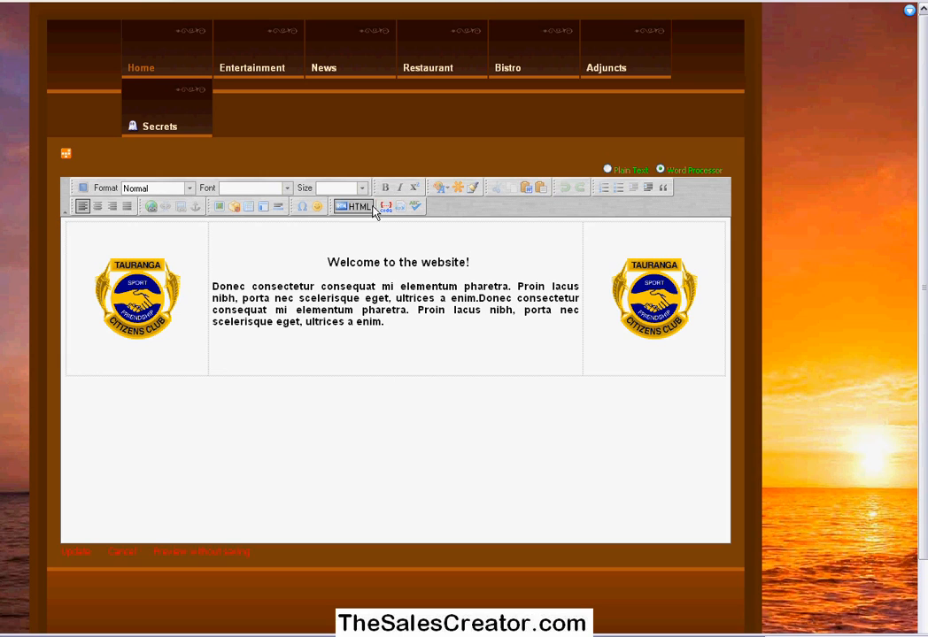
# Examine the format, font and size choices available for the block's welcome heading and body paragraph.
pyautogui.click(190, 189)
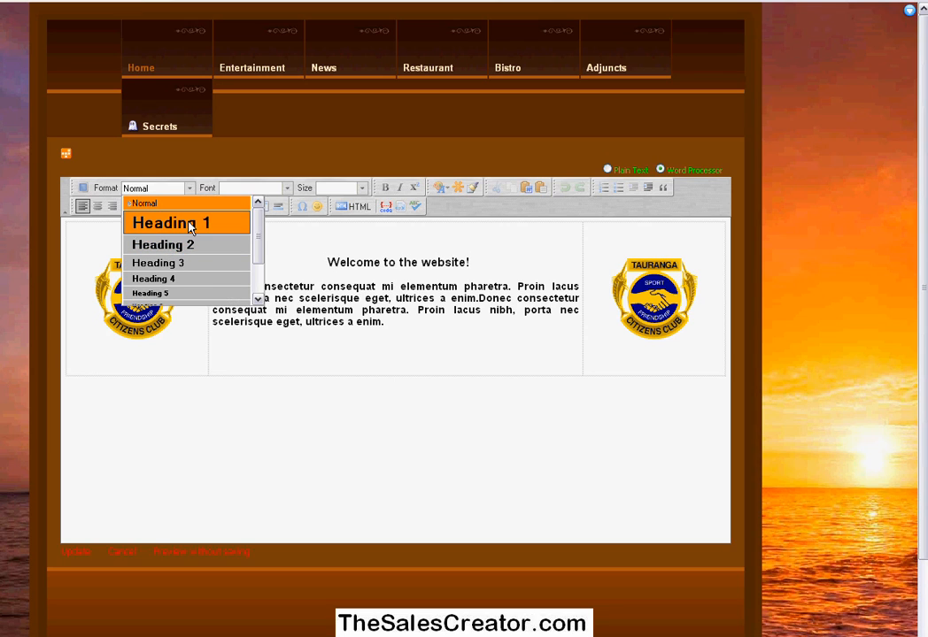
pyautogui.click(272, 237)
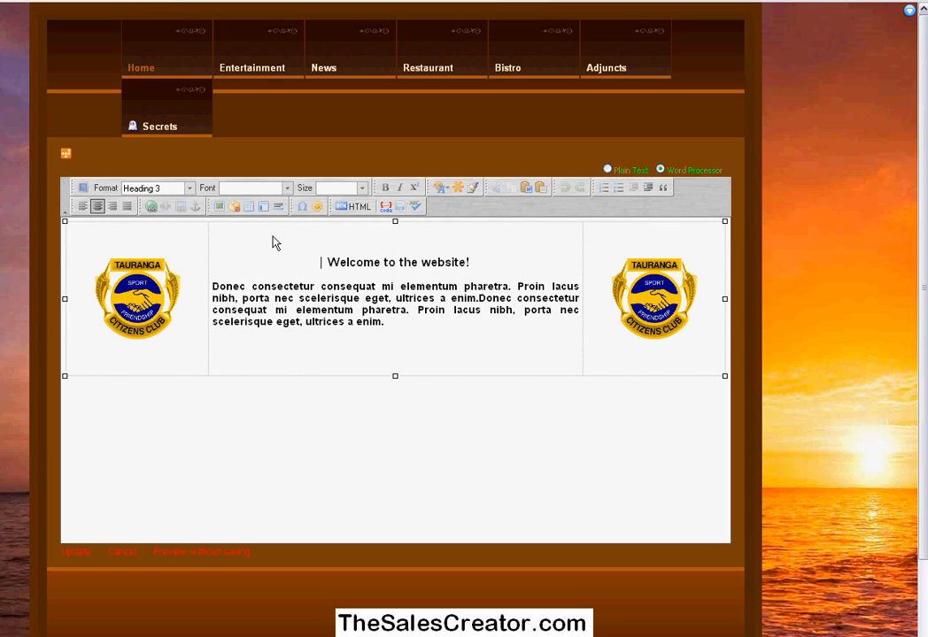
pyautogui.moveTo(323, 261); pyautogui.dragTo(496, 264)
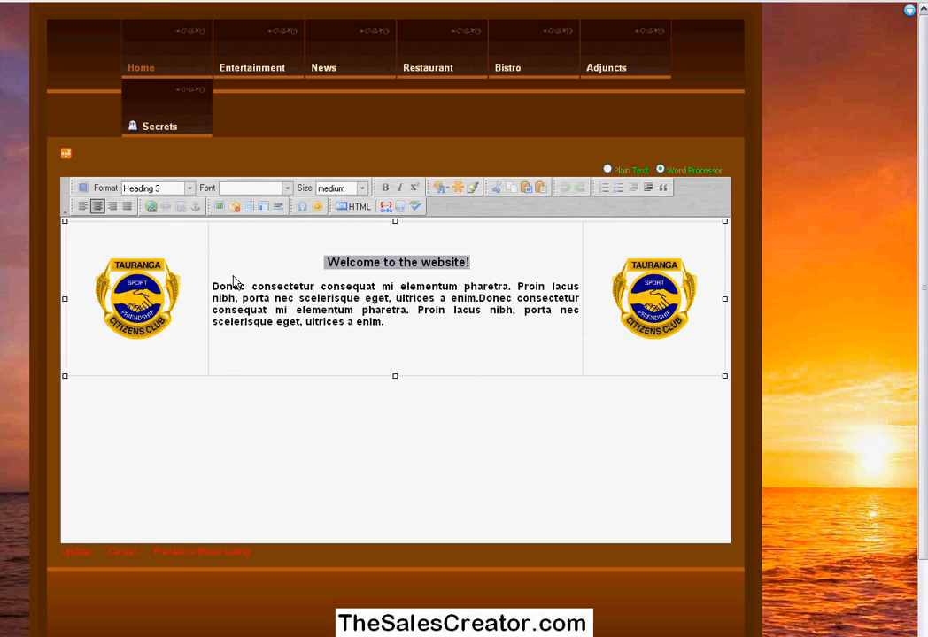
pyautogui.moveTo(212, 287); pyautogui.dragTo(407, 326)
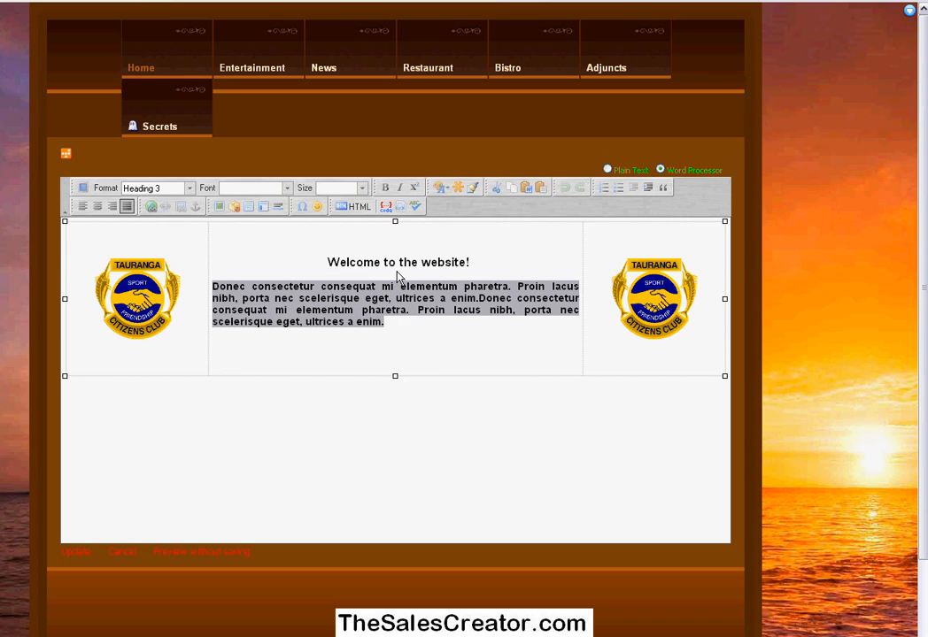
pyautogui.click(287, 191)
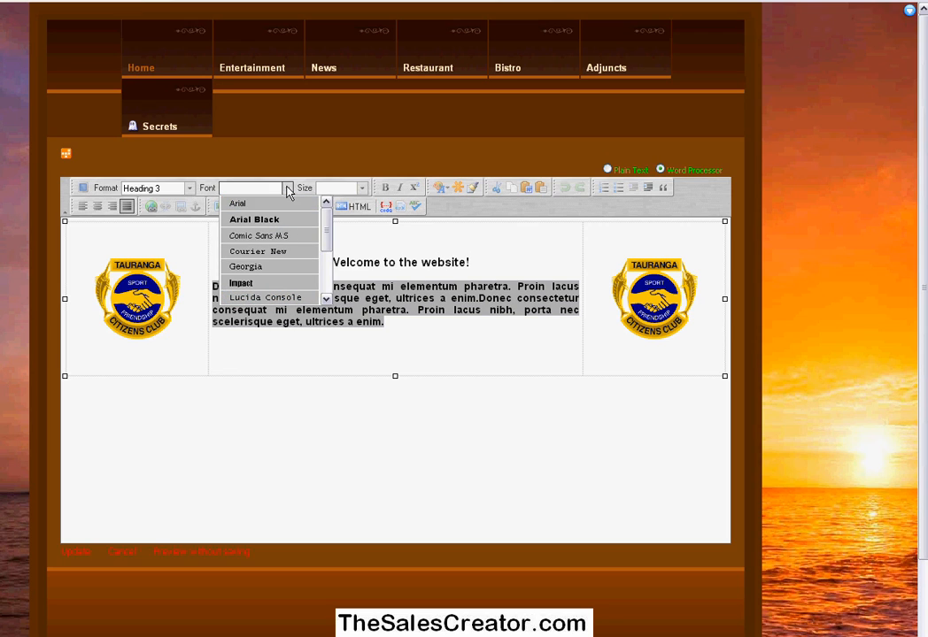
pyautogui.click(362, 189)
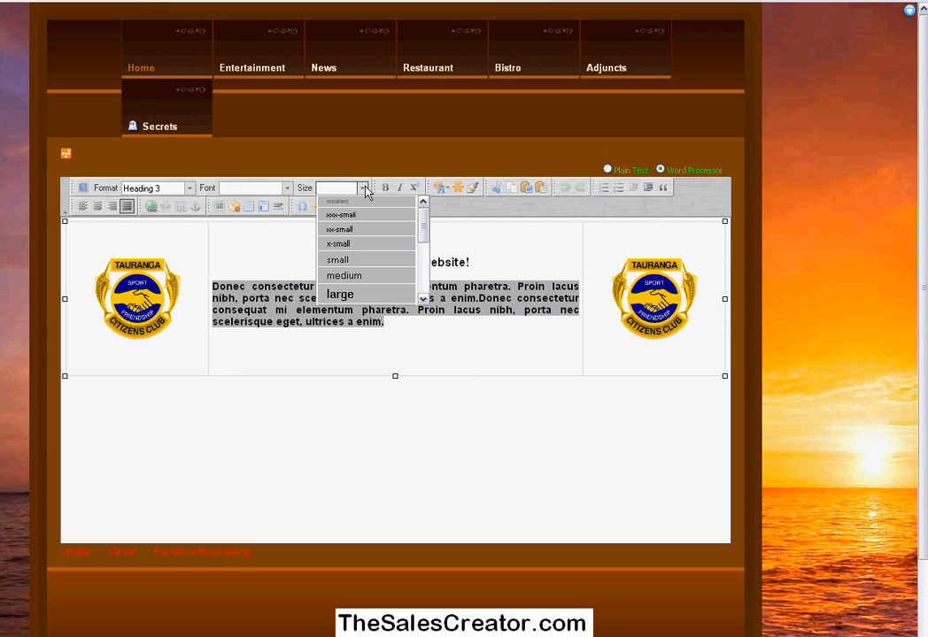
pyautogui.click(534, 253)
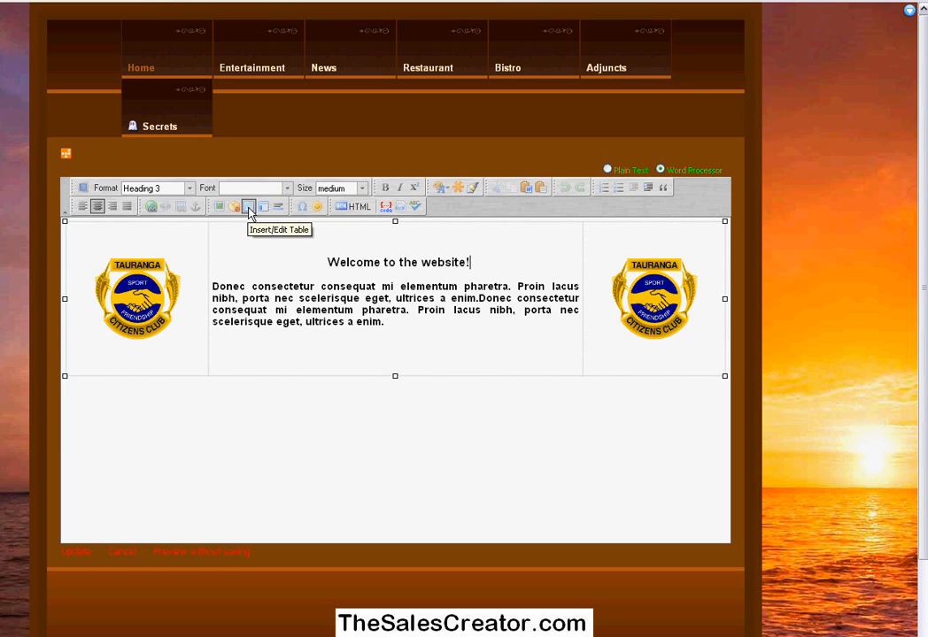
# Inspect the block's HTML source and return to the visual editing view.
pyautogui.click(359, 209)
pyautogui.scroll(-2, 364, 324)
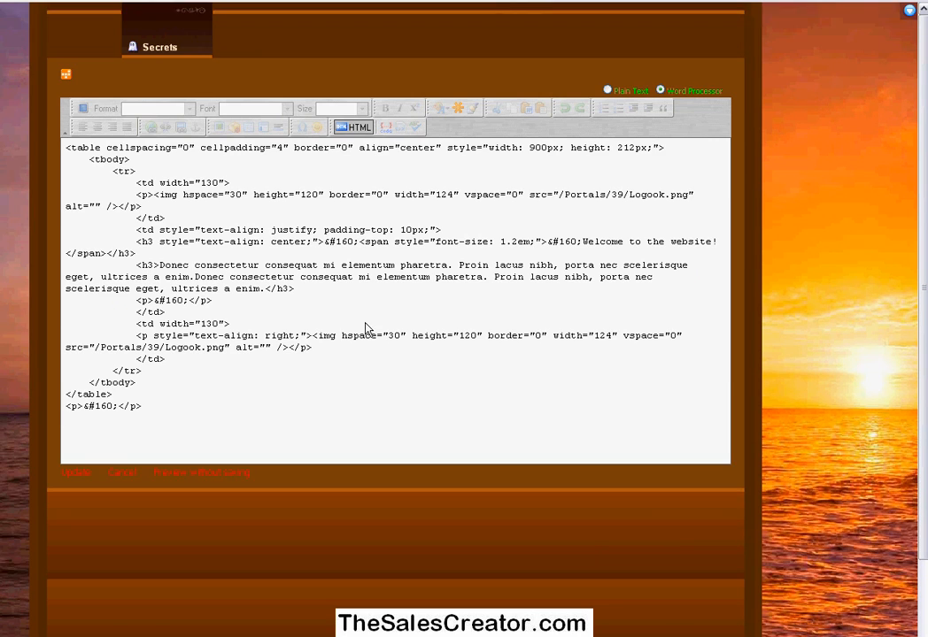
pyautogui.scroll(2, 367, 328)
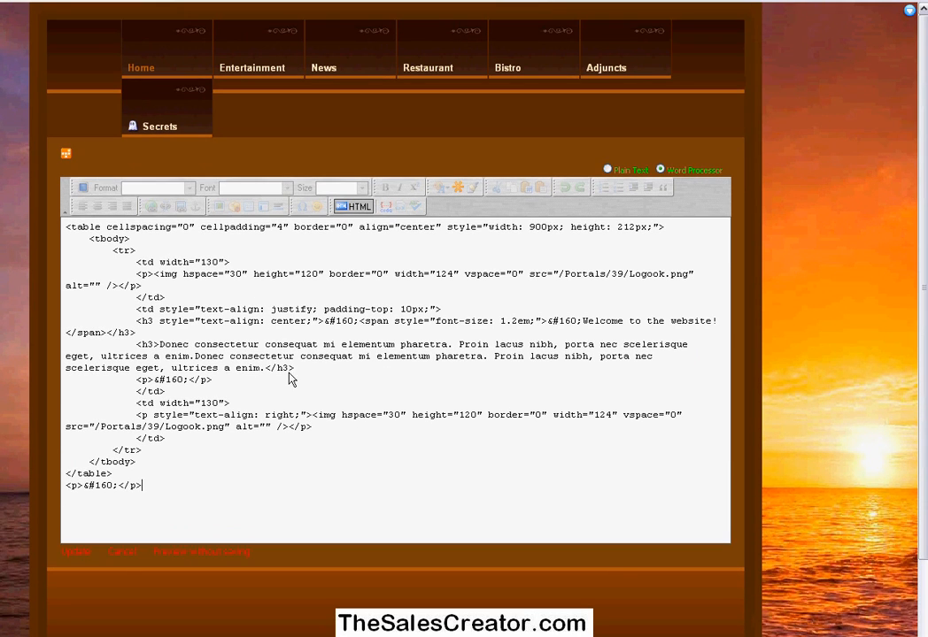
pyautogui.click(365, 208)
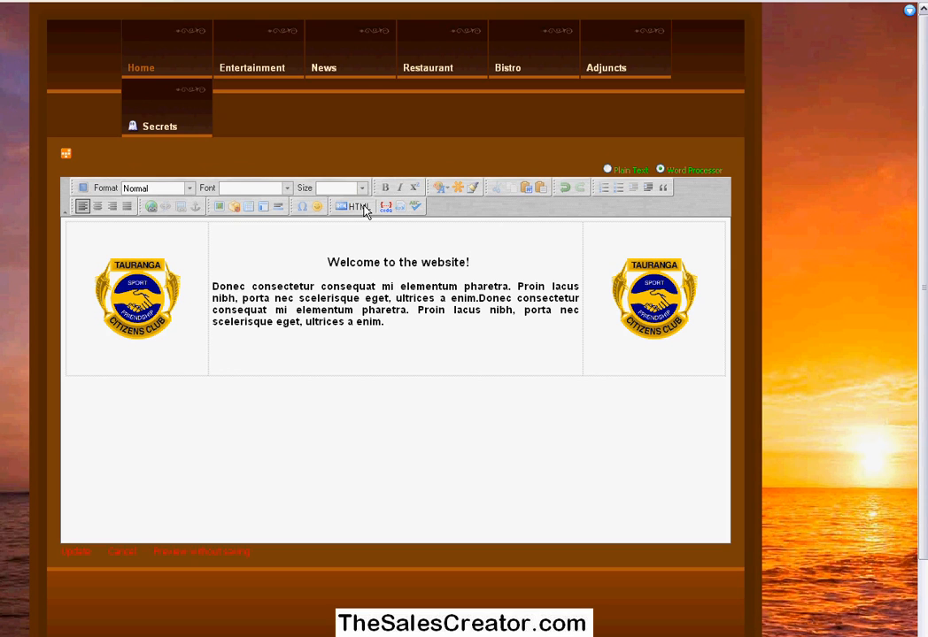
# Delete the empty paragraph after the closing table tag in the block's HTML source and return to the visual view.
pyautogui.click(365, 208)
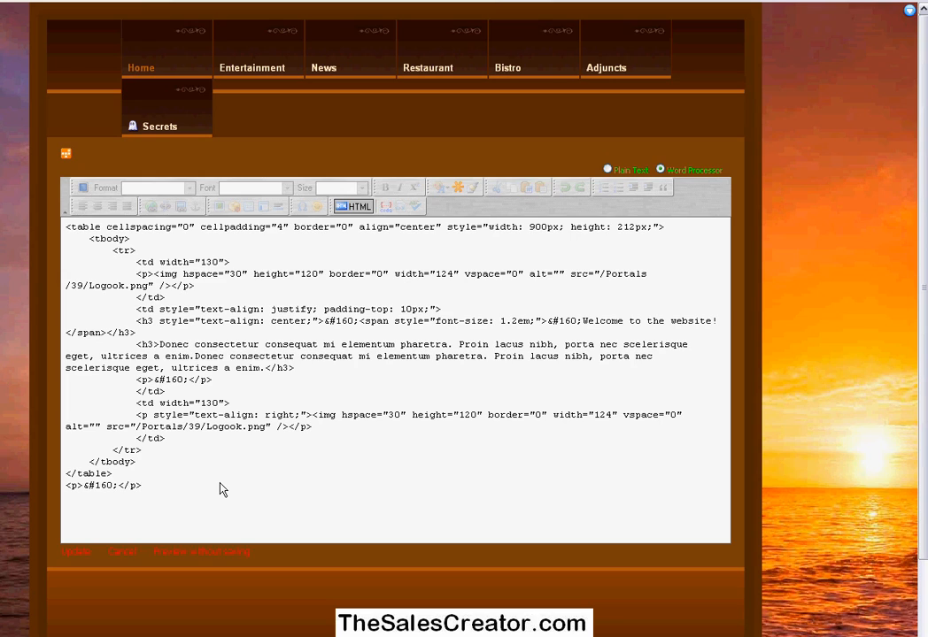
pyautogui.press('BackSpace')
pyautogui.press('BackSpace')
pyautogui.press('BackSpace')
pyautogui.press('BackSpace')
pyautogui.press('BackSpace')
pyautogui.press('BackSpace')
pyautogui.press('BackSpace')
pyautogui.press('BackSpace')
pyautogui.press('BackSpace')
pyautogui.press('BackSpace')
pyautogui.press('BackSpace')
pyautogui.press('BackSpace')
pyautogui.press('BackSpace')
pyautogui.press('BackSpace')
pyautogui.click(354, 206)
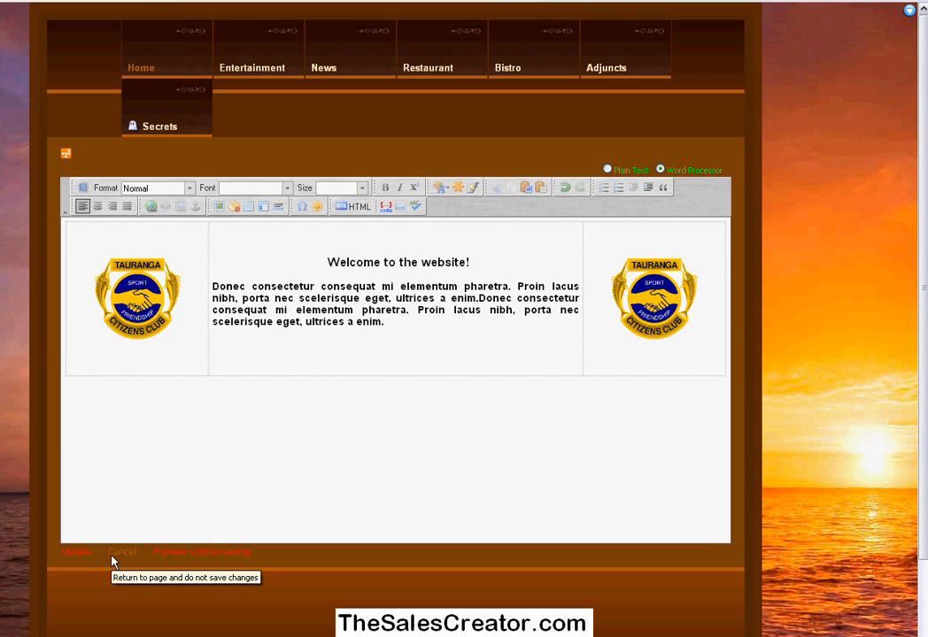
# Save the edited block and review the bottom section of the home page.
pyautogui.click(180, 555)
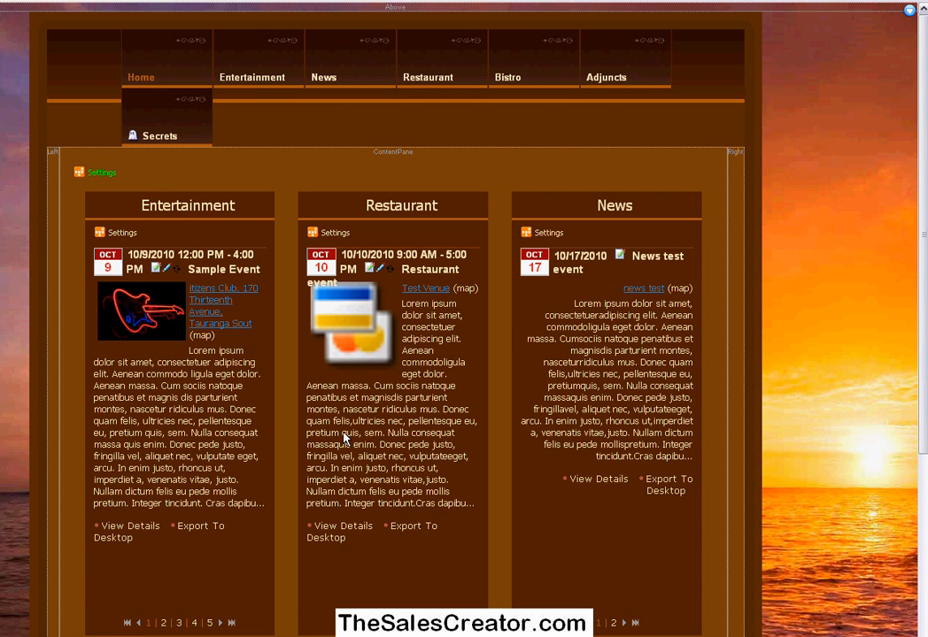
pyautogui.scroll(-3, 345, 436)
pyautogui.scroll(2, 346, 435)
pyautogui.scroll(-2, 345, 436)
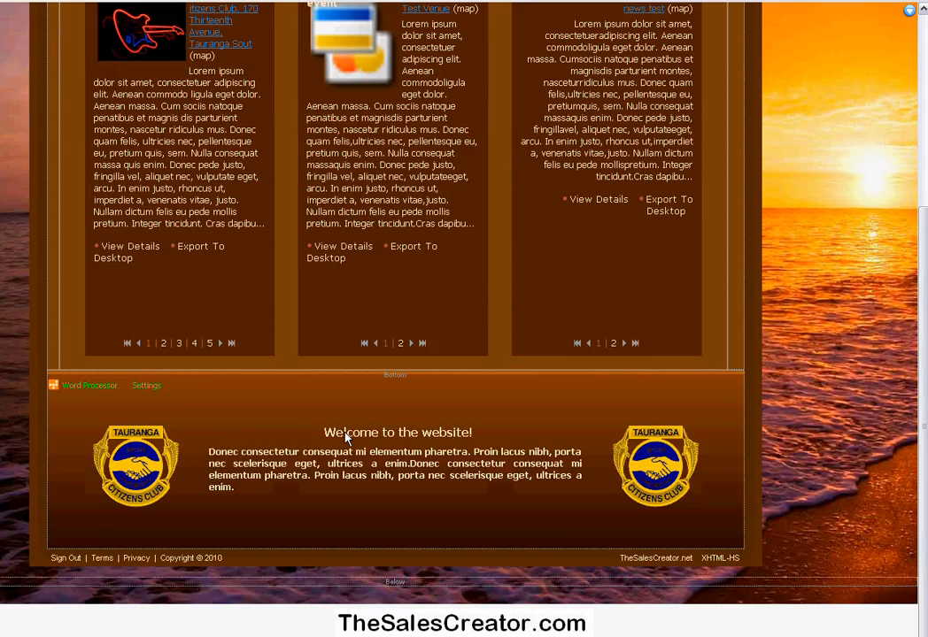
pyautogui.scroll(1, 345, 436)
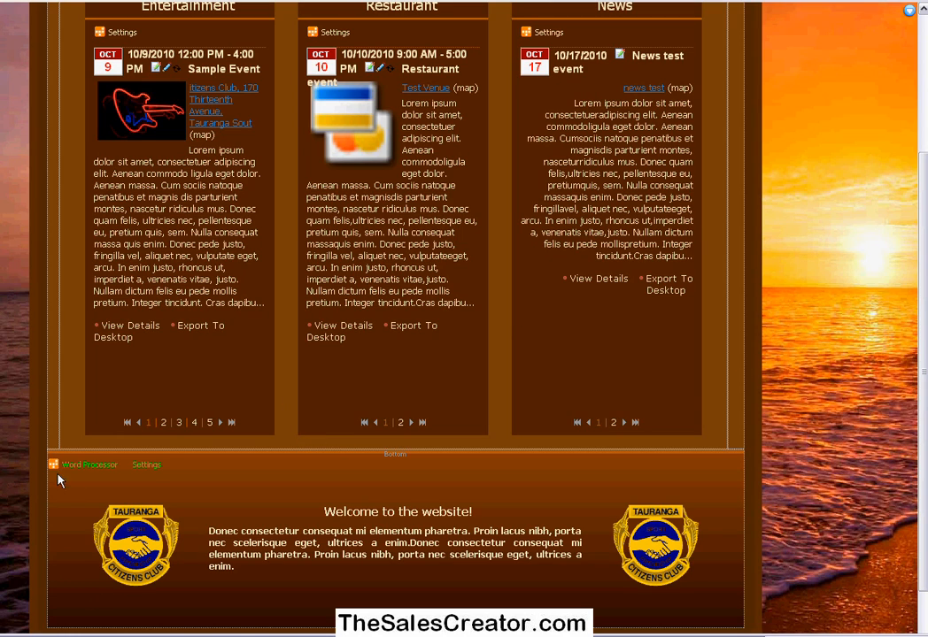
# Reopen the bottom block and replace its heading and paragraph with the copied club opening hours and welcome text, pasted as plain text.
pyautogui.click(87, 469)
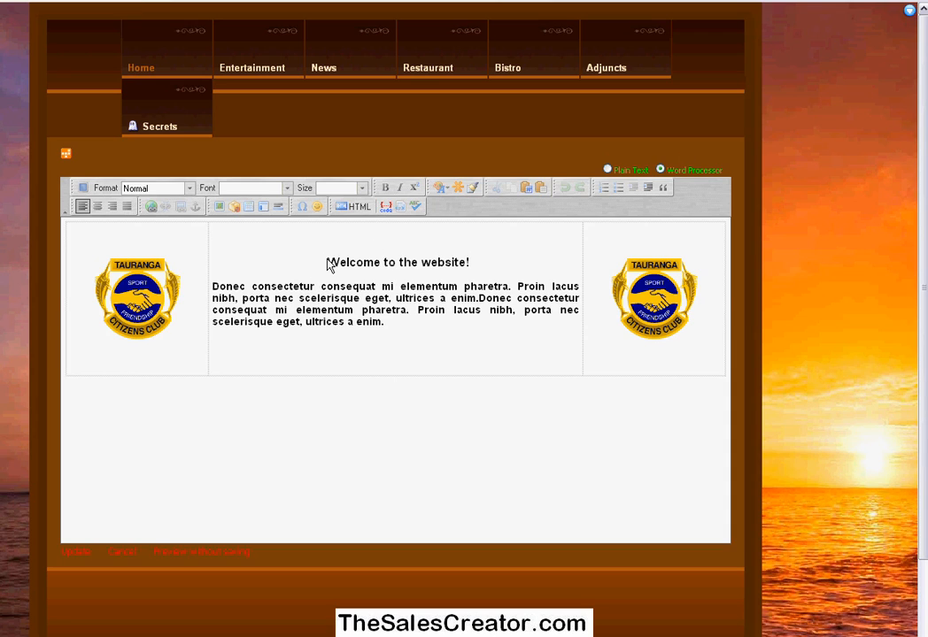
pyautogui.moveTo(330, 263); pyautogui.dragTo(378, 328)
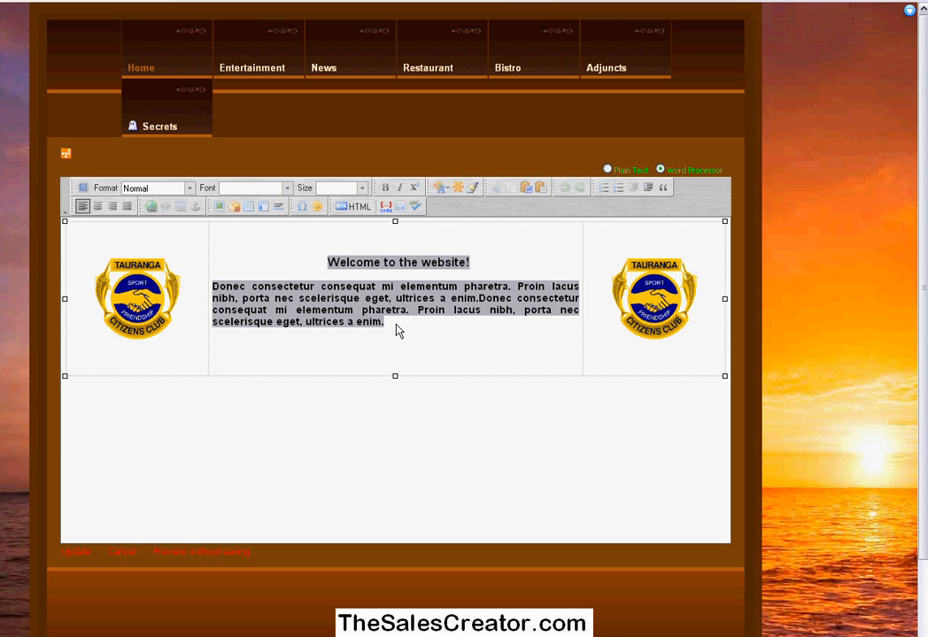
pyautogui.click(540, 188)
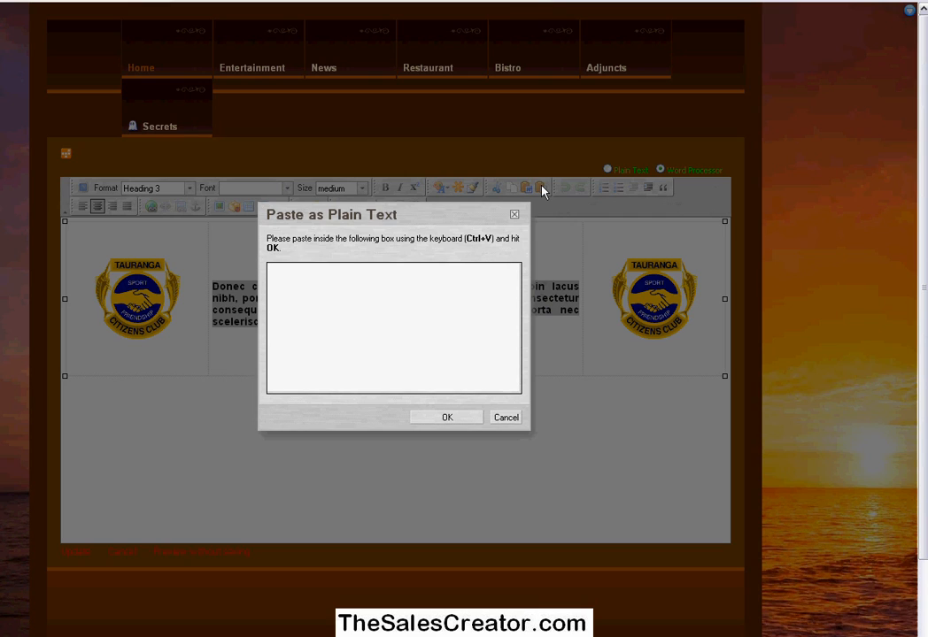
pyautogui.hotkey('ctrl', 'v')
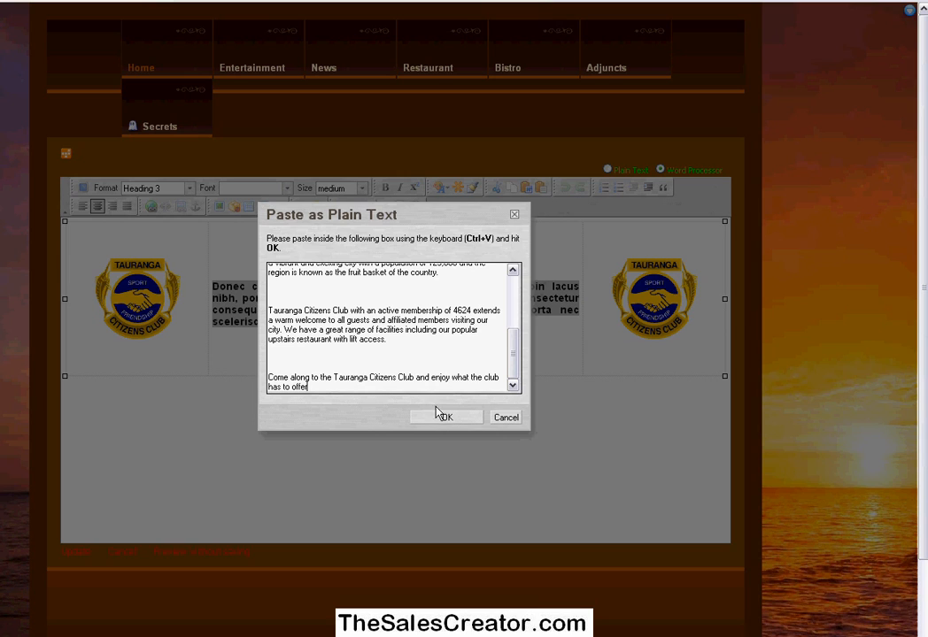
pyautogui.click(453, 420)
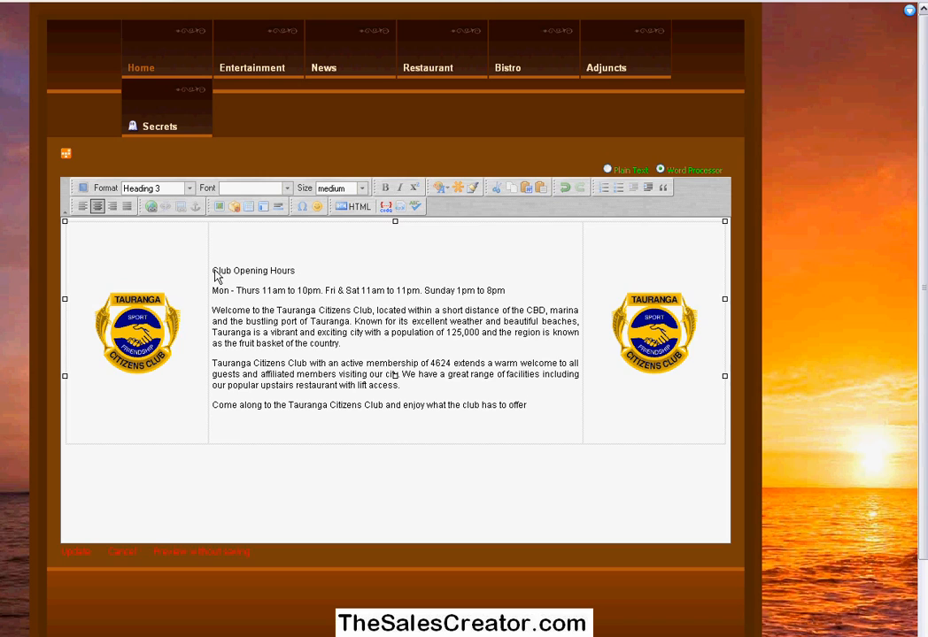
# Format the "Club Opening Hours" line as Heading 3 and center it.
pyautogui.moveTo(214, 271); pyautogui.dragTo(299, 280)
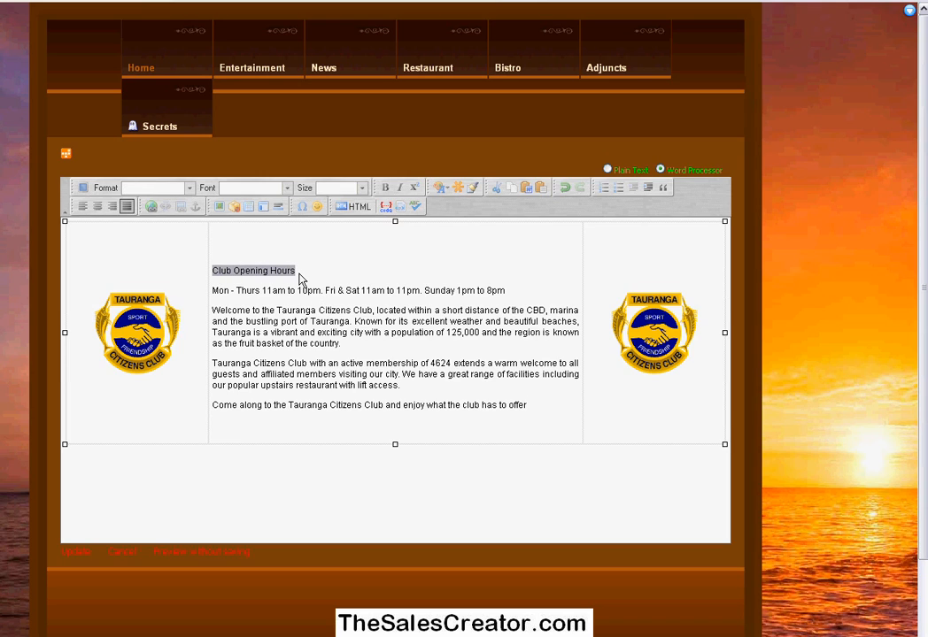
pyautogui.click(188, 188)
pyautogui.click(178, 263)
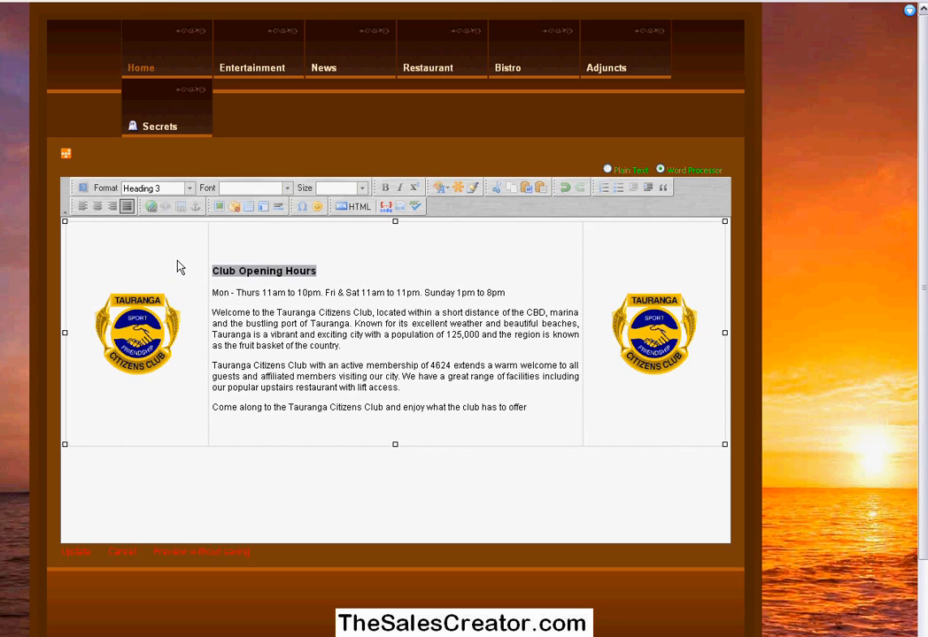
pyautogui.click(98, 207)
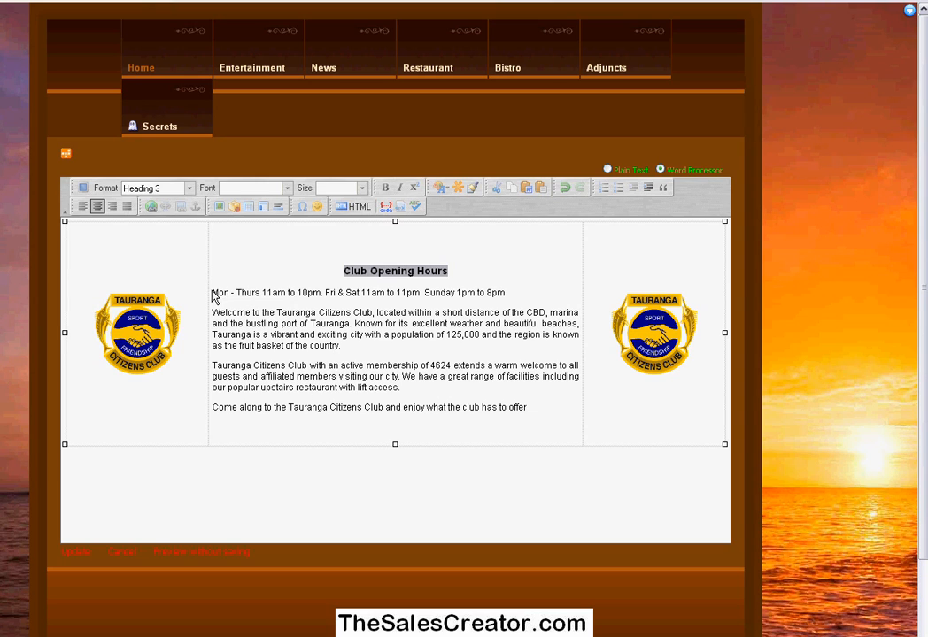
# Format the line with the weekday and weekend opening times as Heading 3.
pyautogui.moveTo(213, 293); pyautogui.dragTo(530, 295)
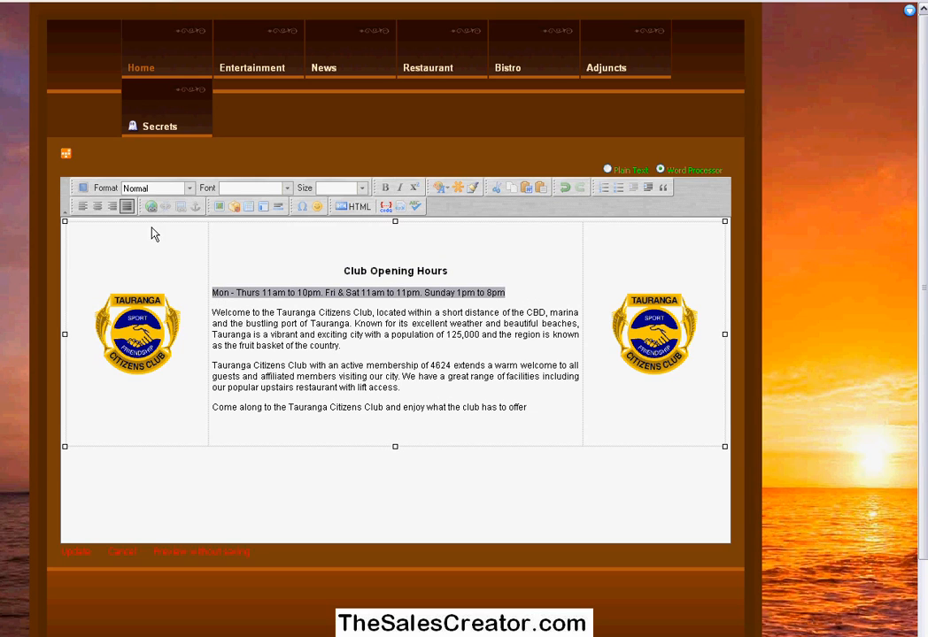
pyautogui.click(155, 188)
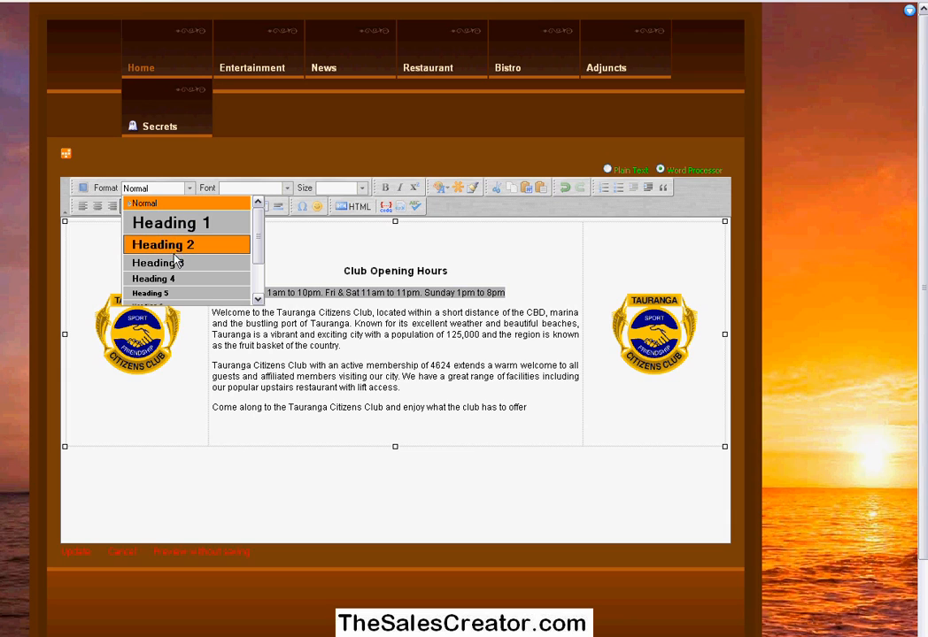
pyautogui.click(151, 263)
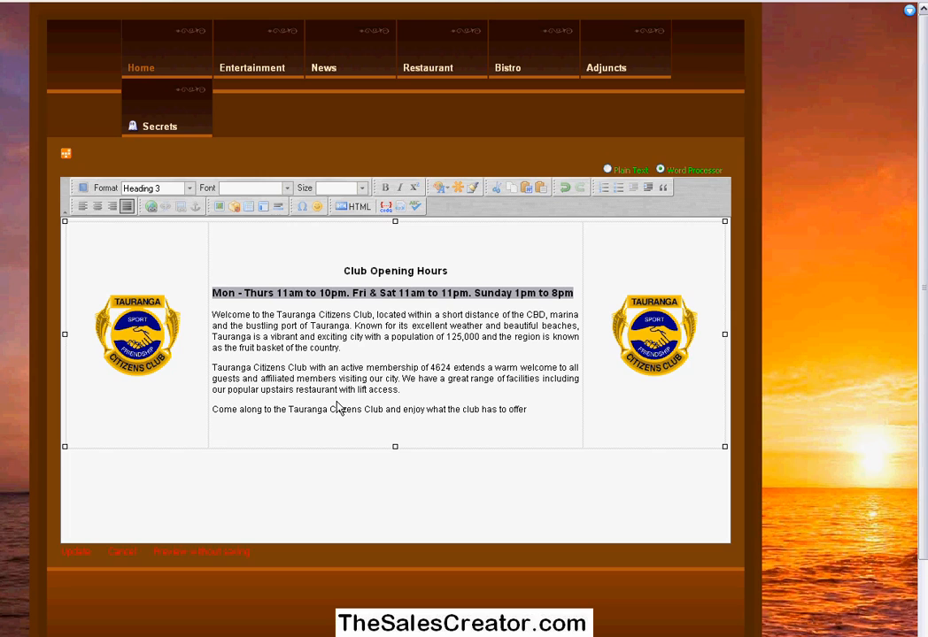
# Format the closing "Come along to the Tauranga Citizens Club" line as Heading 3 and save the block to the page.
pyautogui.moveTo(215, 413); pyautogui.dragTo(546, 420)
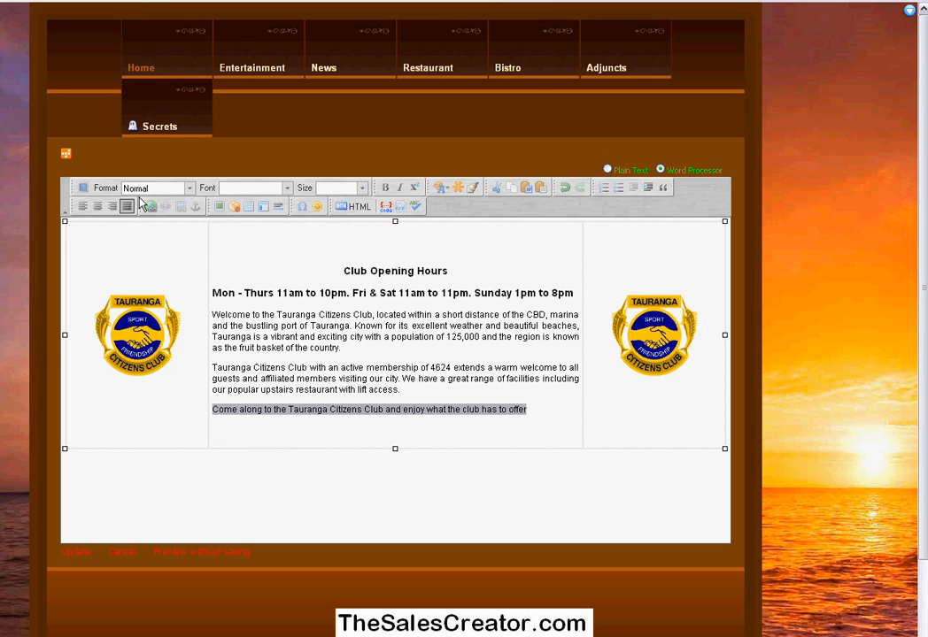
pyautogui.click(188, 187)
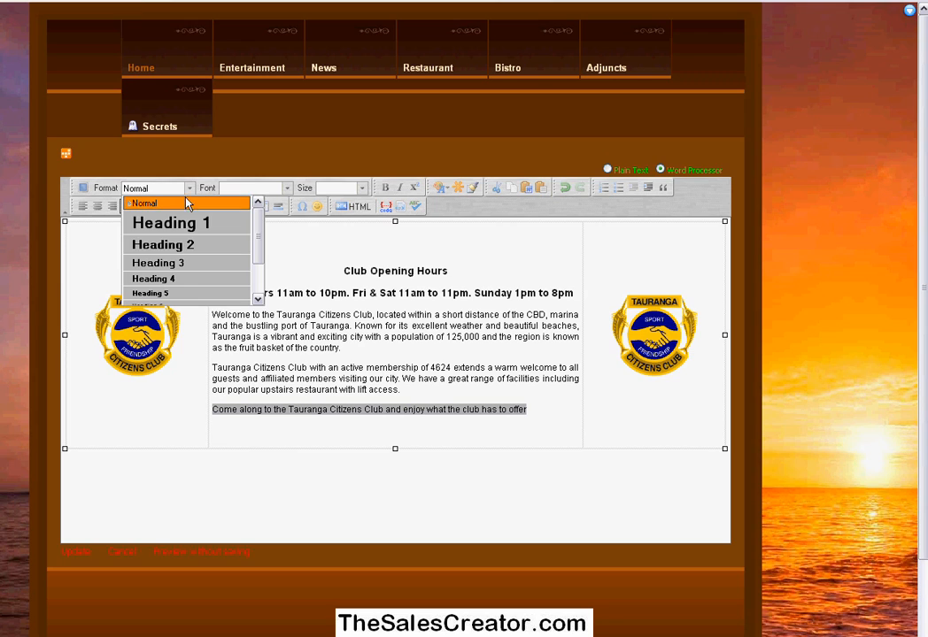
pyautogui.click(176, 264)
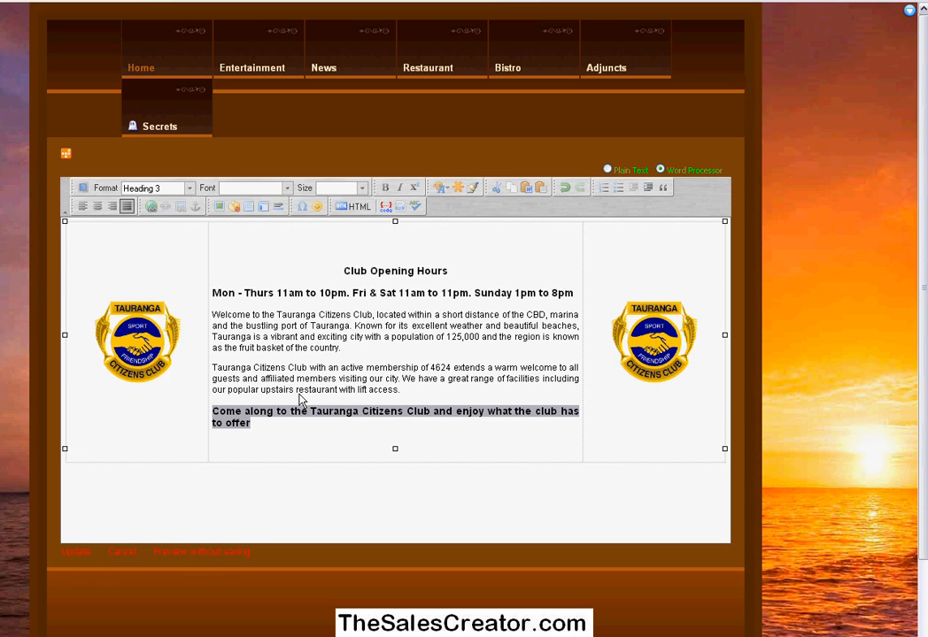
pyautogui.click(76, 553)
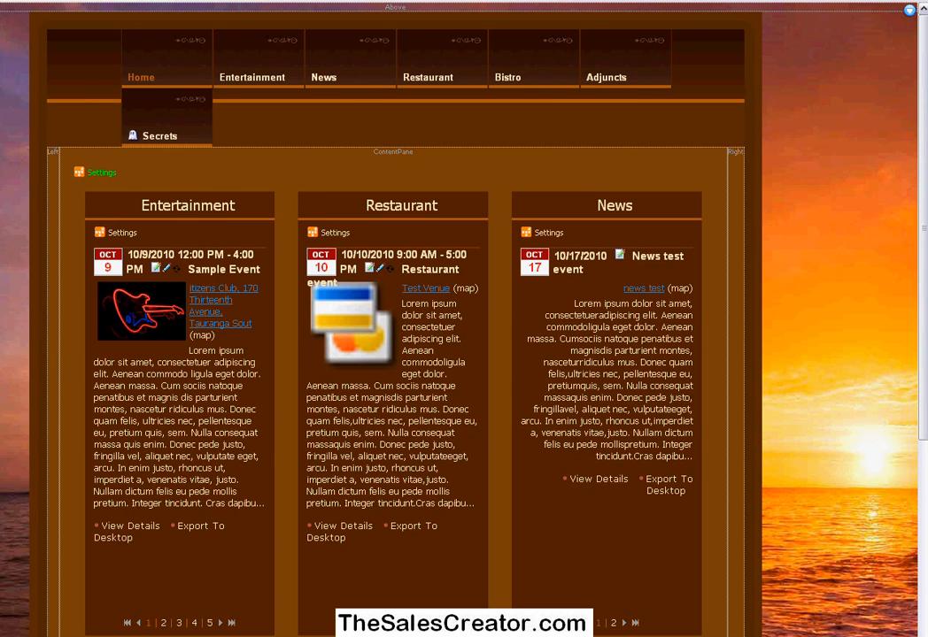
pyautogui.scroll(-4, 361, 413)
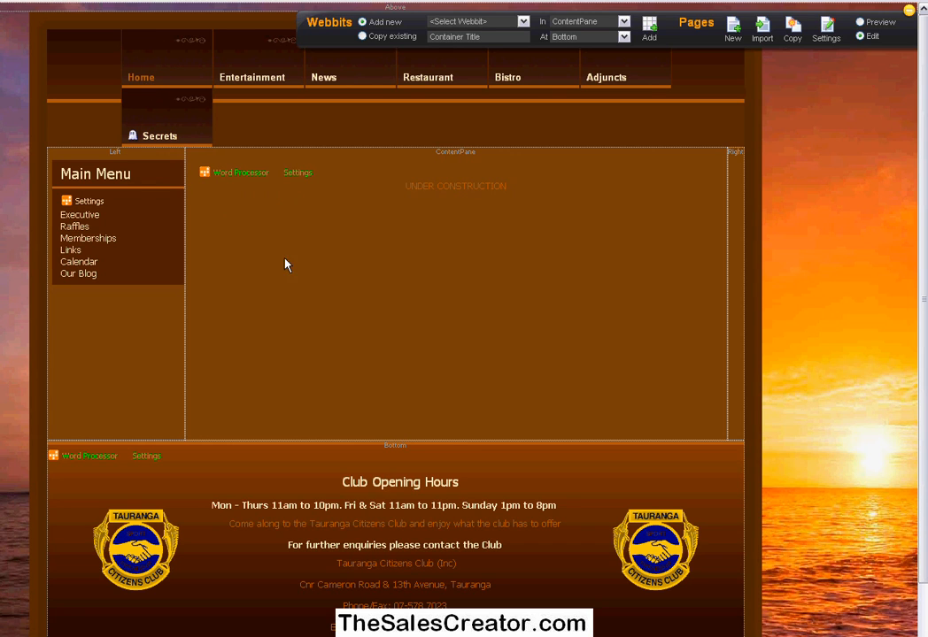
# Open the home page's bottom opening-hours block for editing and copy the club's e-mail address from its last line.
pyautogui.scroll(-3, 84, 451)
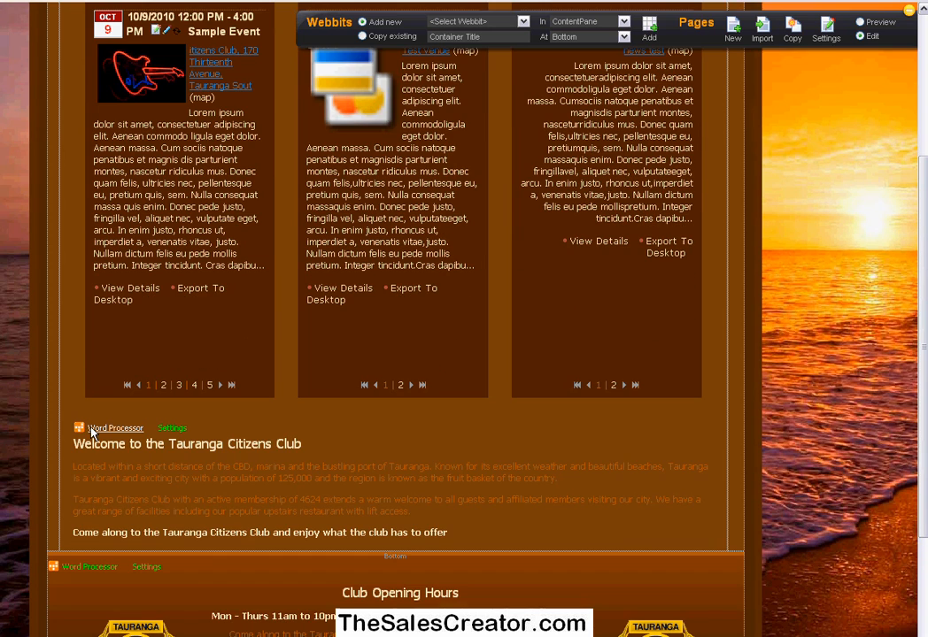
pyautogui.scroll(-3, 89, 458)
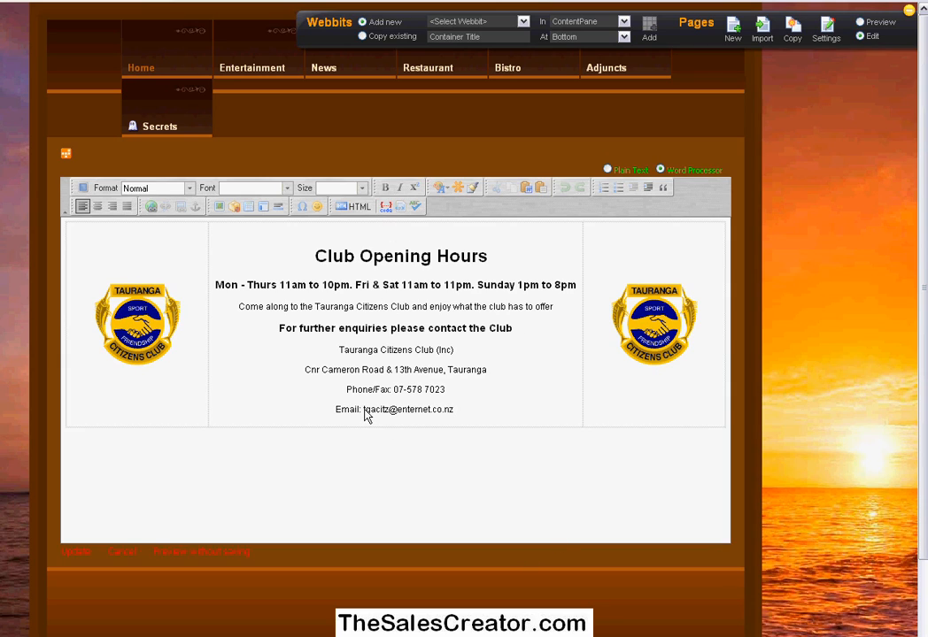
pyautogui.moveTo(364, 414); pyautogui.dragTo(456, 417)
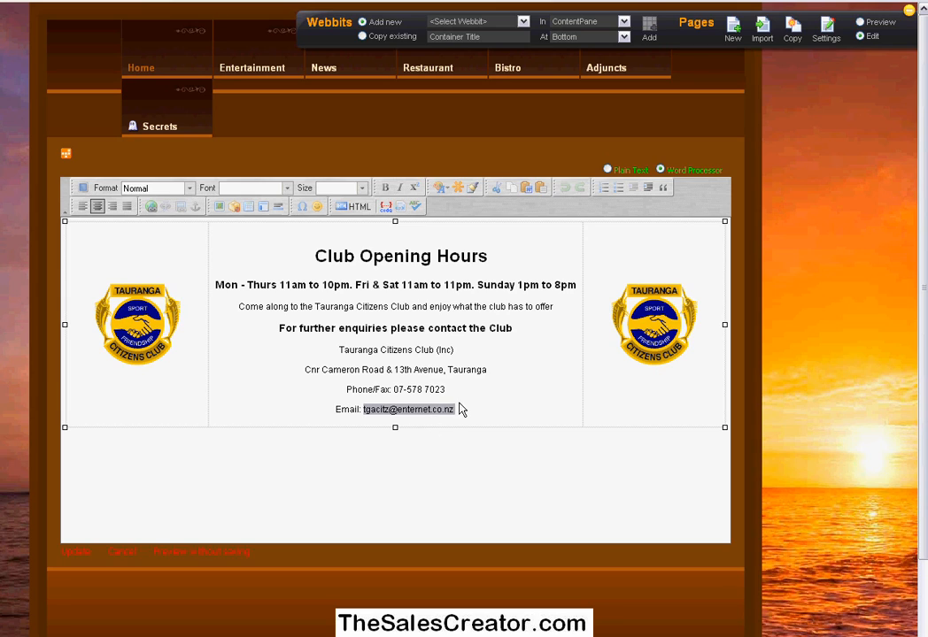
pyautogui.rightClick(422, 420)
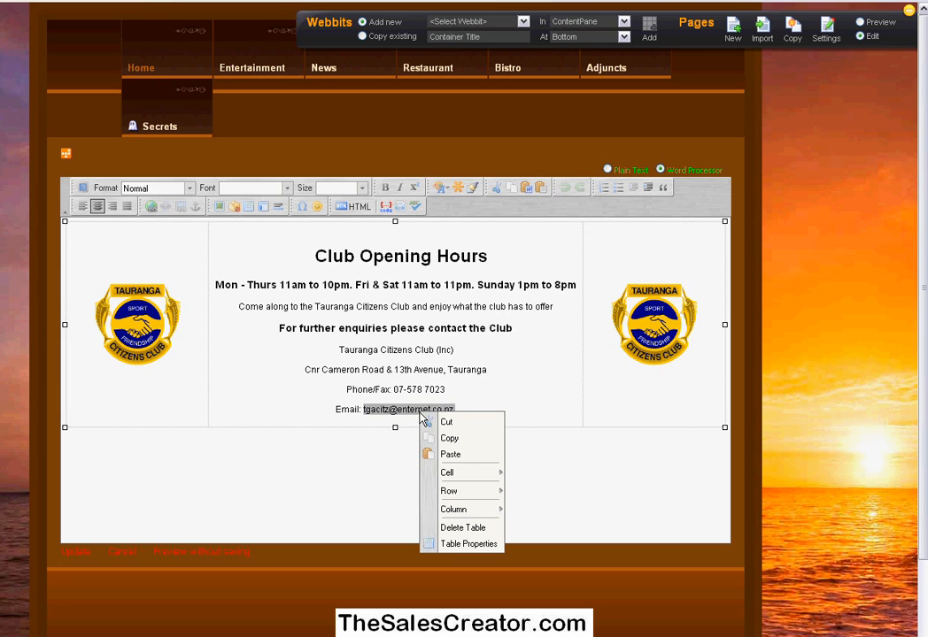
pyautogui.click(524, 420)
pyautogui.moveTo(363, 409); pyautogui.dragTo(464, 410)
pyautogui.hotkey('ctrl', 'c')
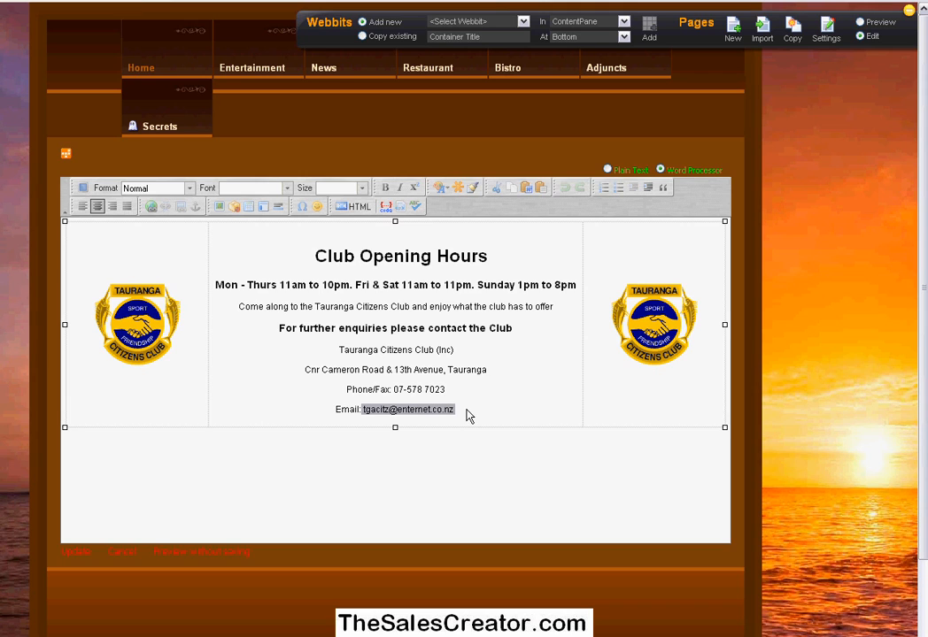
# Turn the selected e-mail text into a link of type E-Mail Address, using the copied address as its target.
pyautogui.click(150, 208)
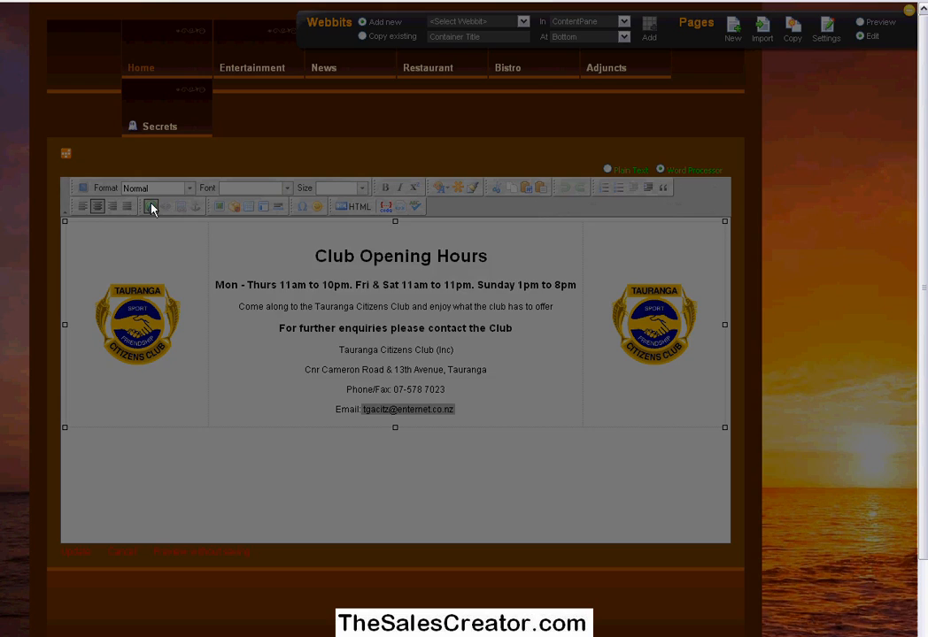
pyautogui.click(376, 311)
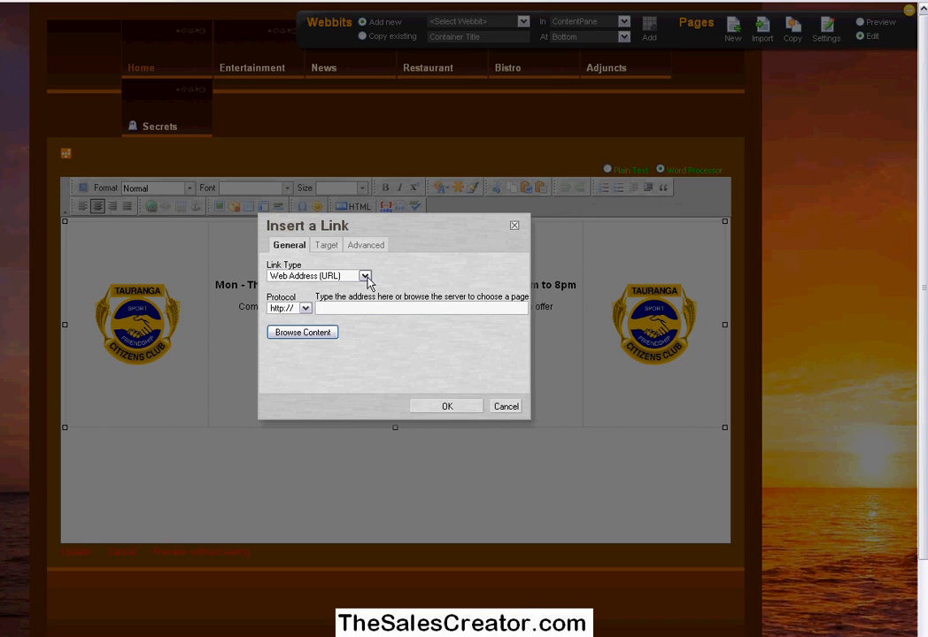
pyautogui.click(364, 275)
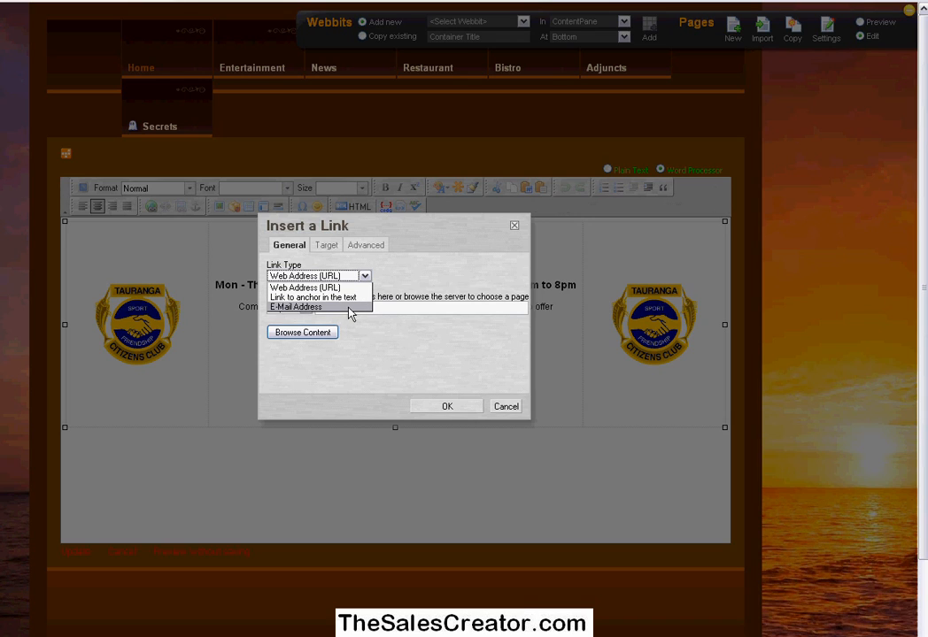
pyautogui.click(355, 308)
pyautogui.click(310, 310)
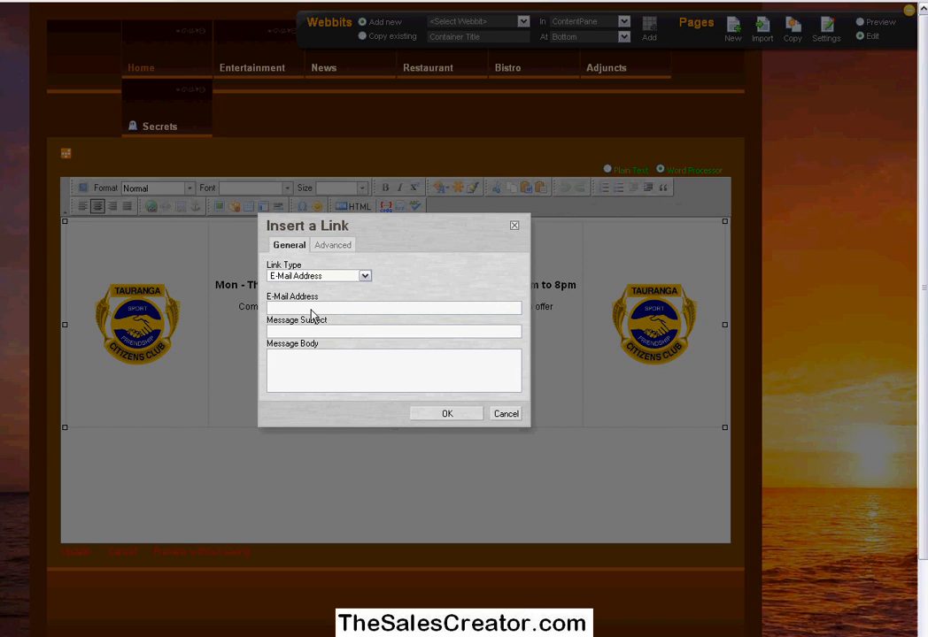
pyautogui.hotkey('ctrl', 'v')
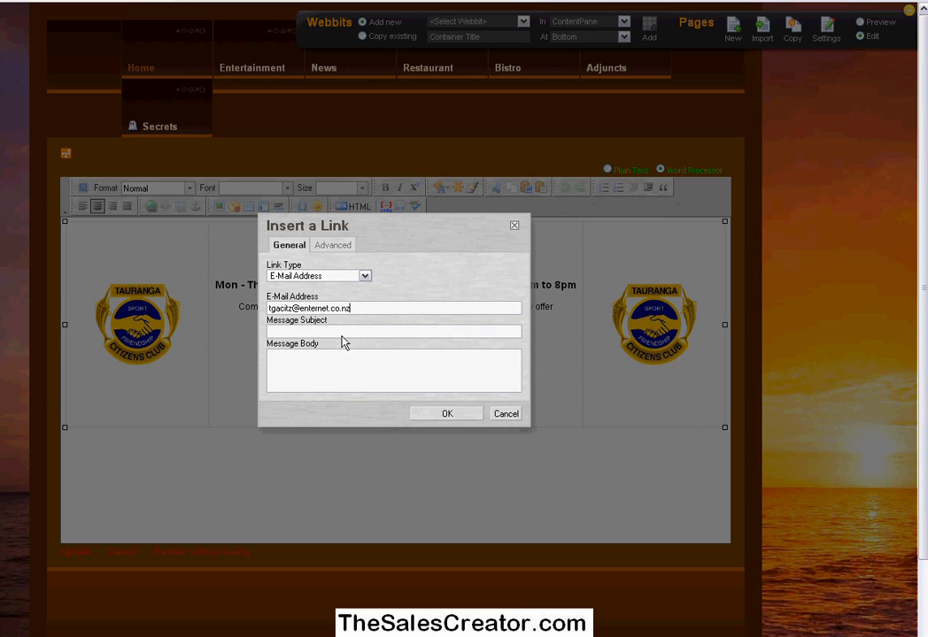
pyautogui.click(445, 413)
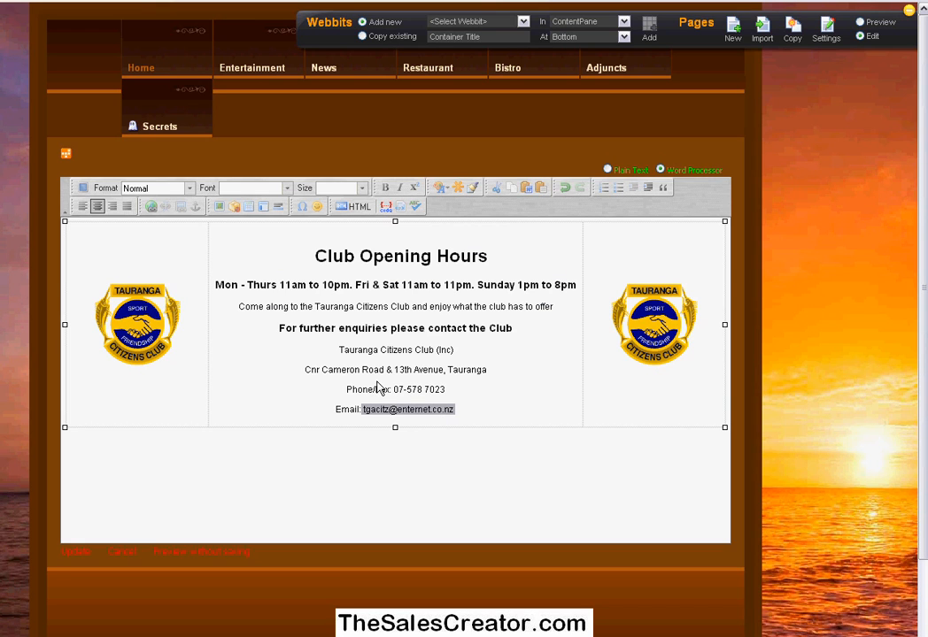
# Link the club's street address line to the site's Calendar menu page and save the block to the page.
pyautogui.moveTo(307, 371); pyautogui.dragTo(489, 369)
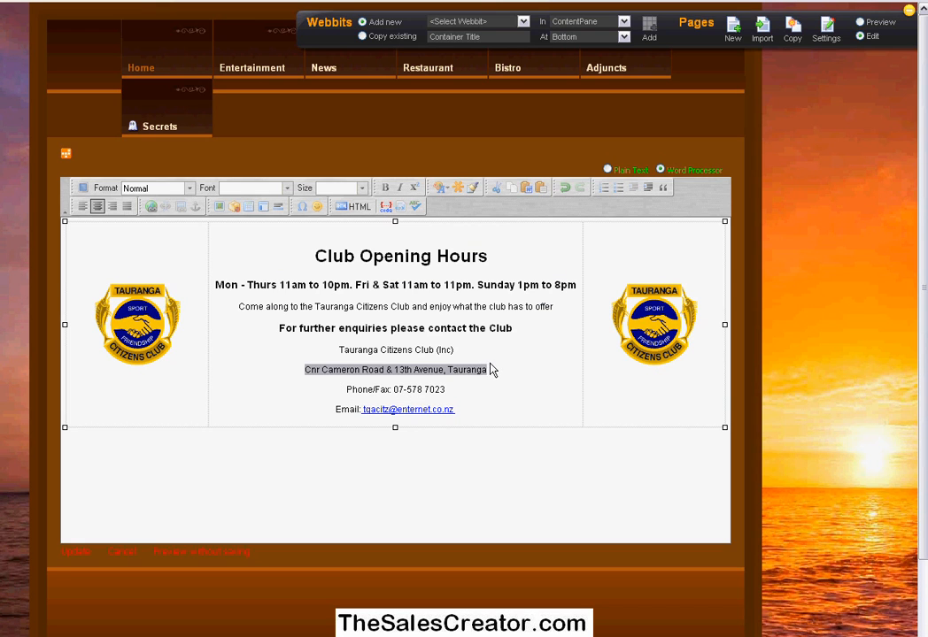
pyautogui.click(153, 207)
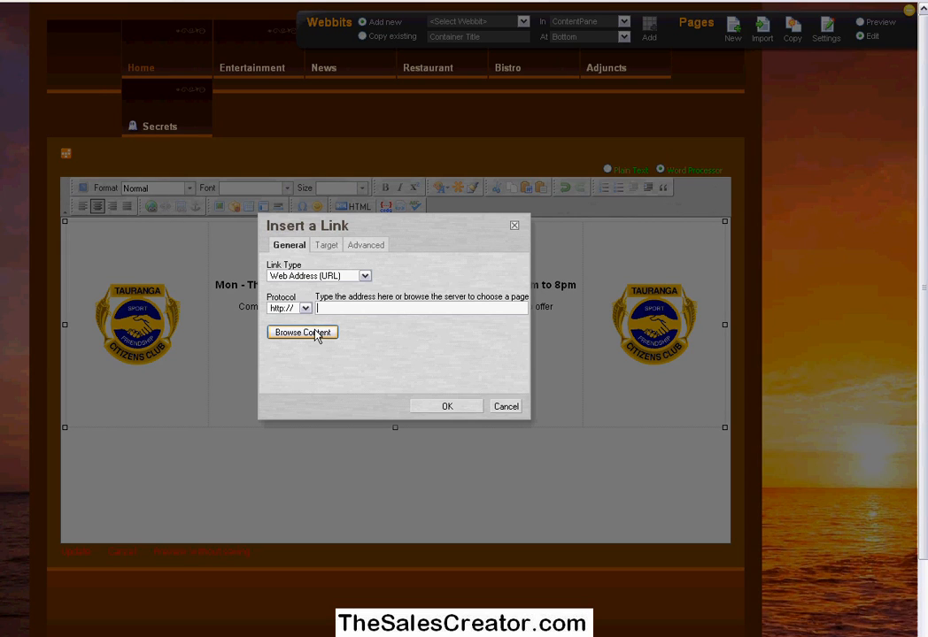
pyautogui.click(301, 333)
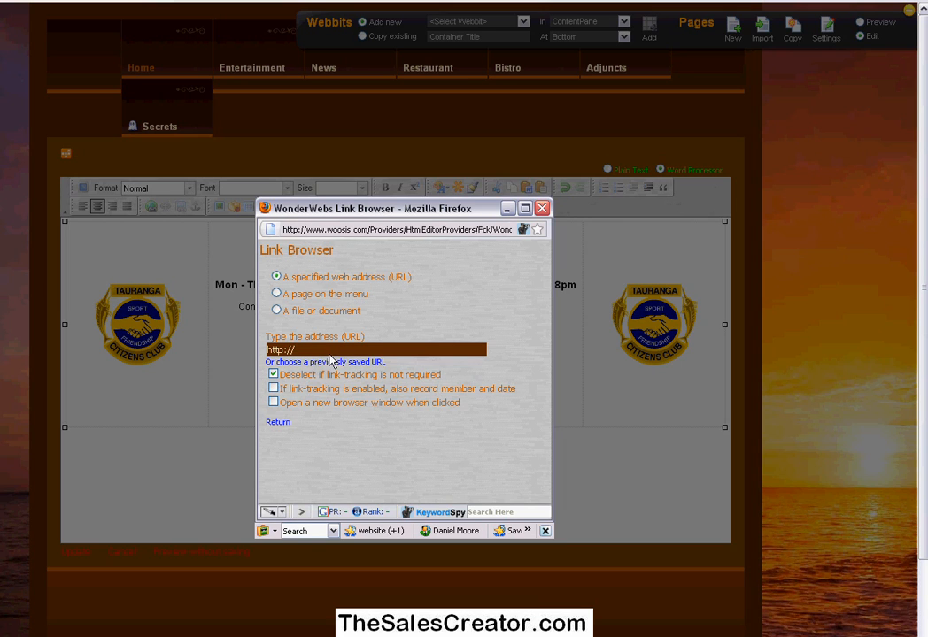
pyautogui.click(277, 294)
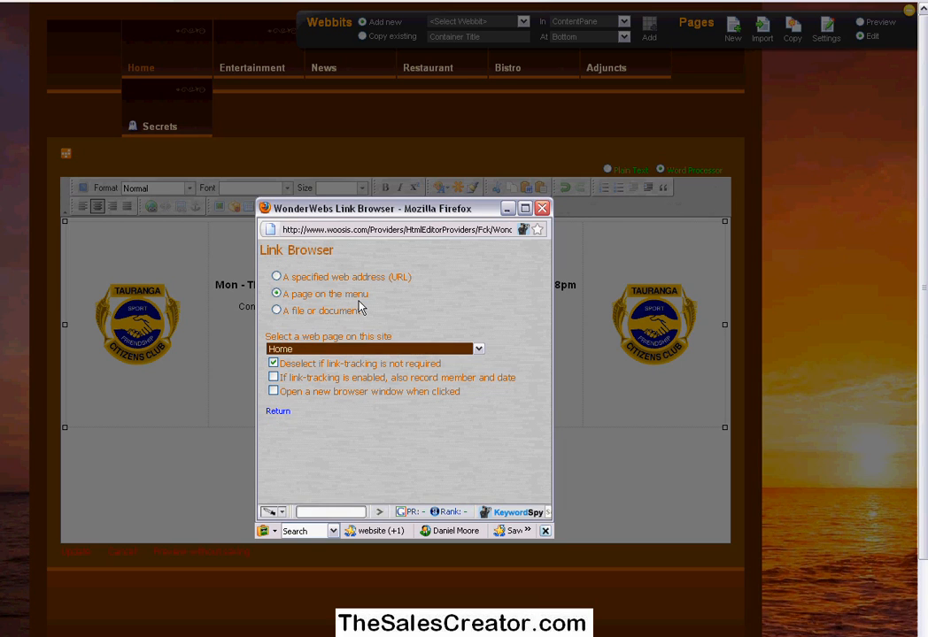
pyautogui.click(480, 350)
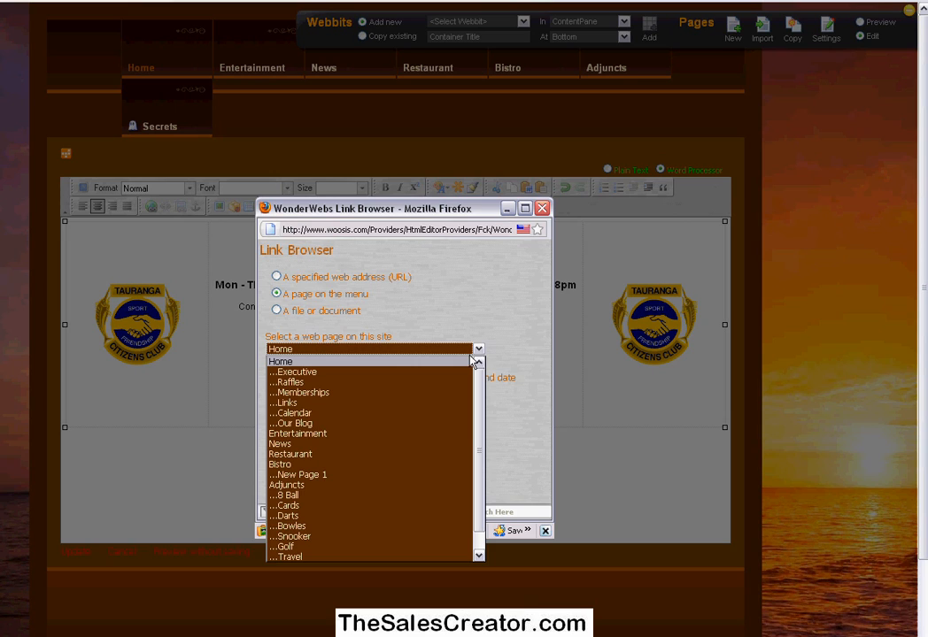
pyautogui.click(404, 413)
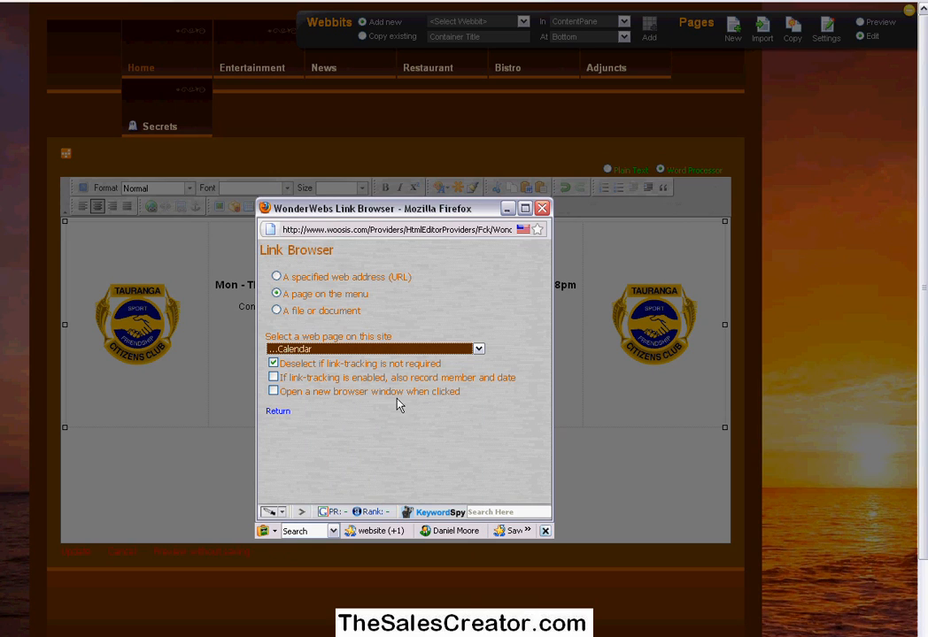
pyautogui.click(280, 413)
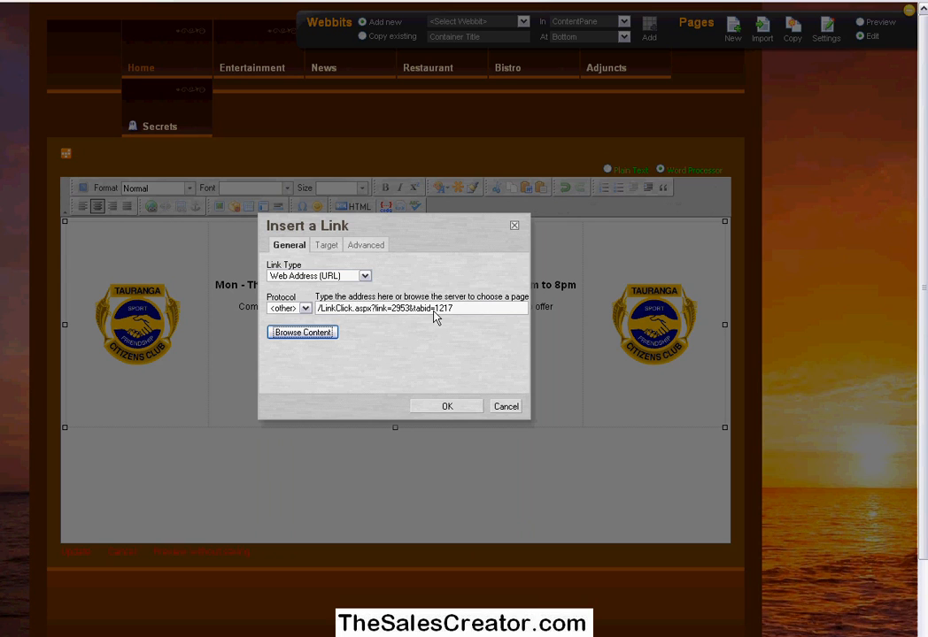
pyautogui.click(447, 406)
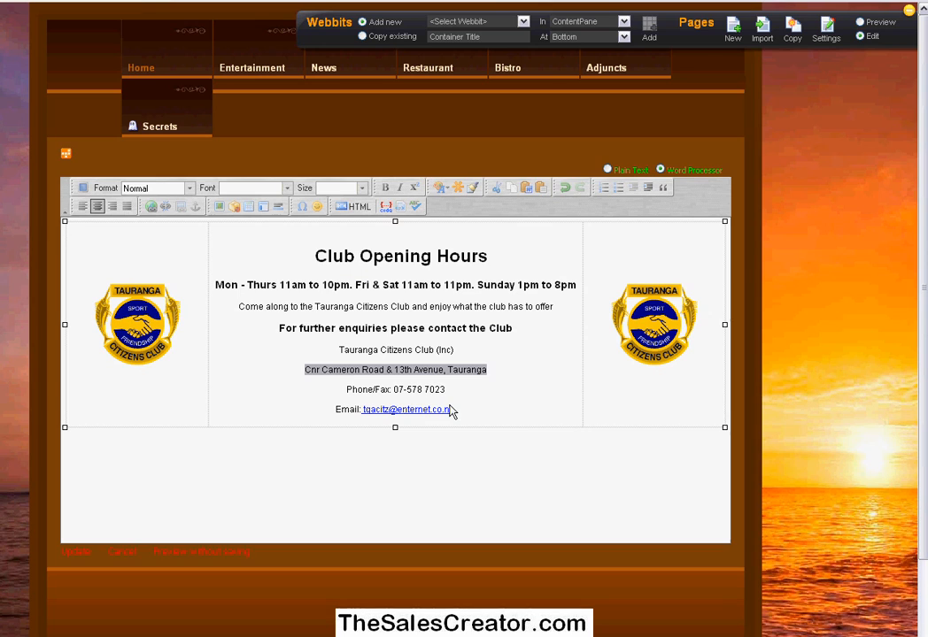
pyautogui.click(529, 396)
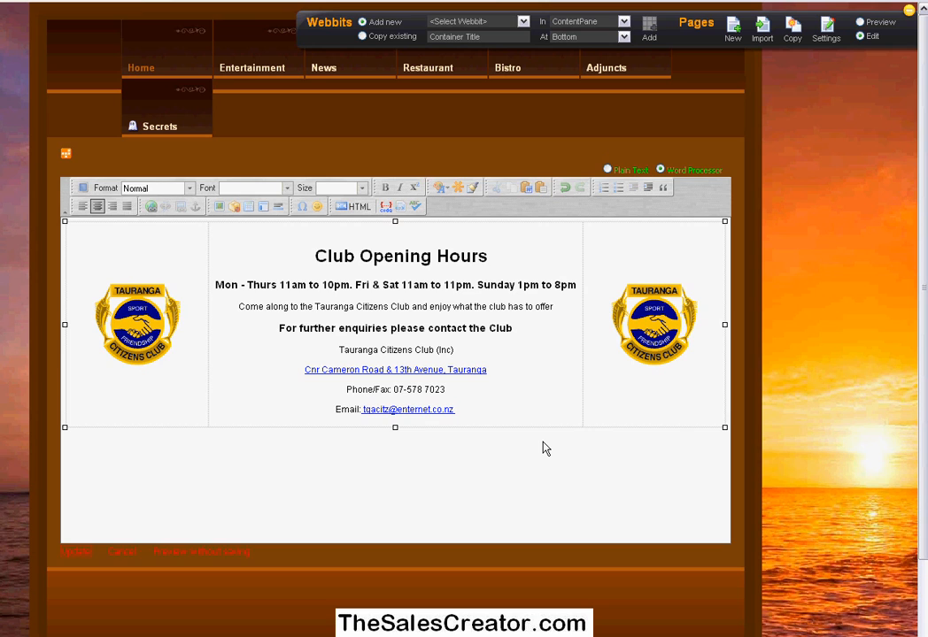
pyautogui.scroll(-10, 544, 447)
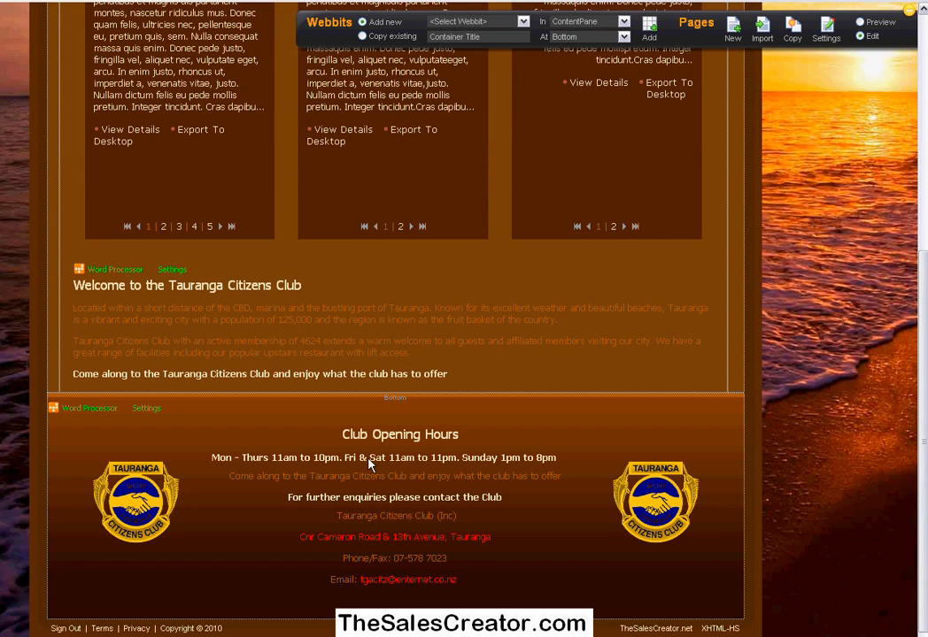